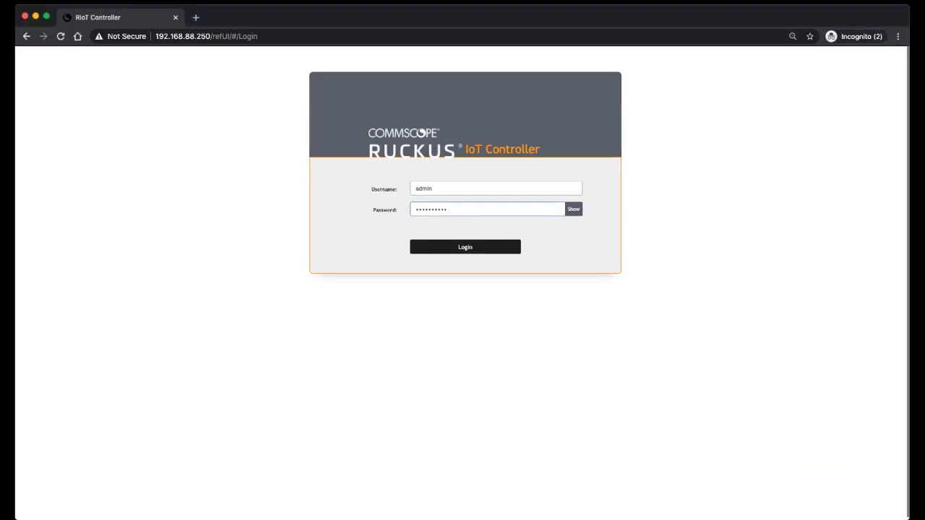
Step: Log in to the IoT Controller as admin and examine the Devices Last Seen and IoT AP charts on the dashboard
{"action": "key", "text": "Return"}
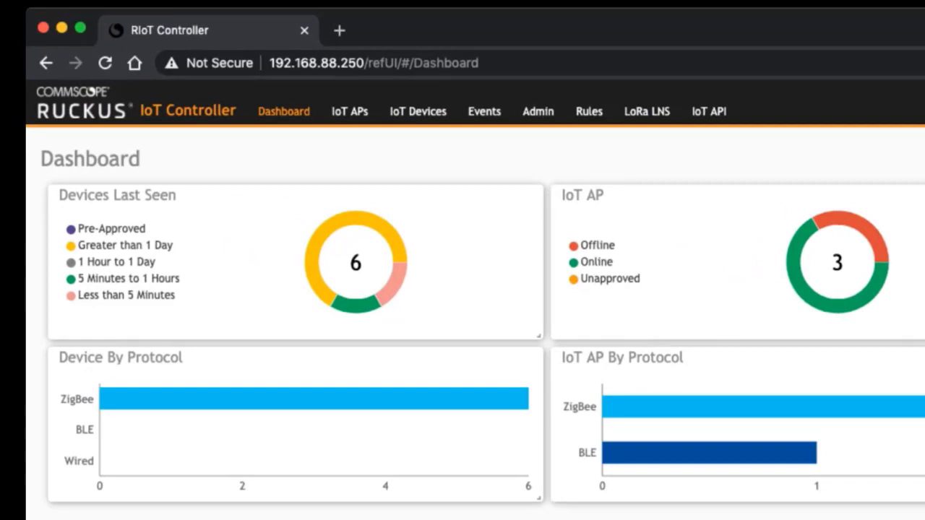
{"action": "mouse_move", "coordinate": [337, 231]}
{"action": "mouse_move", "coordinate": [362, 305]}
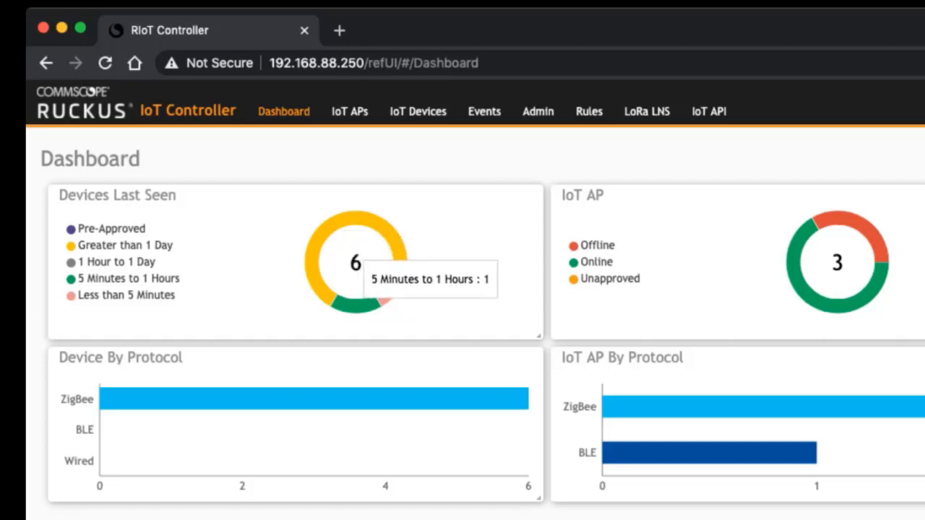
{"action": "mouse_move", "coordinate": [396, 287]}
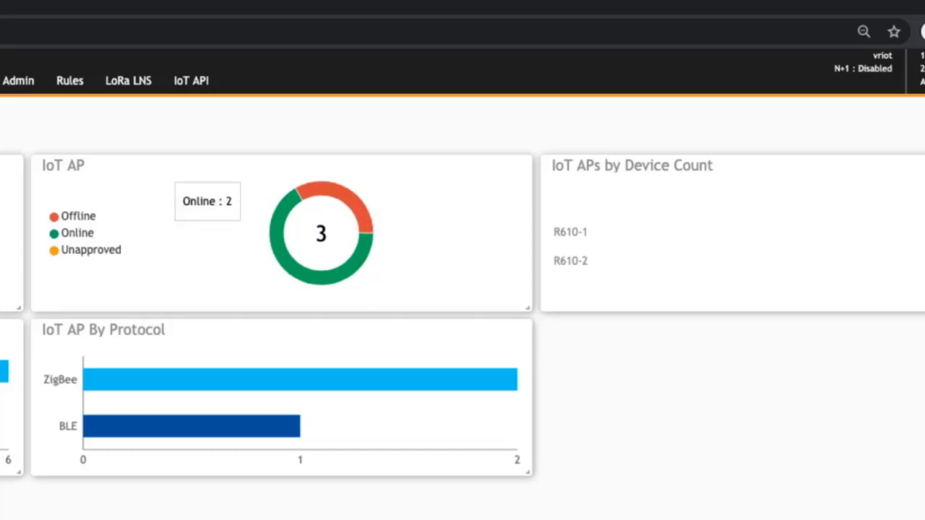
{"action": "mouse_move", "coordinate": [355, 204]}
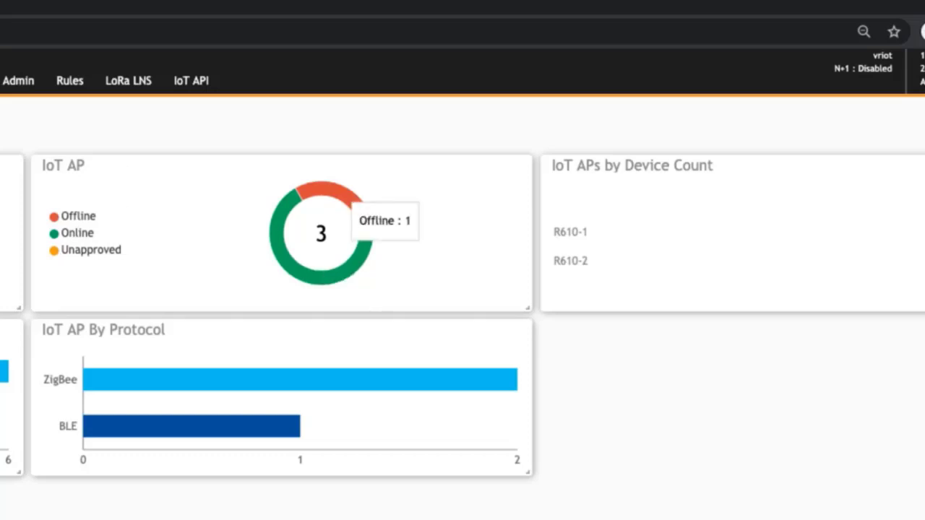
{"action": "mouse_move", "coordinate": [361, 253]}
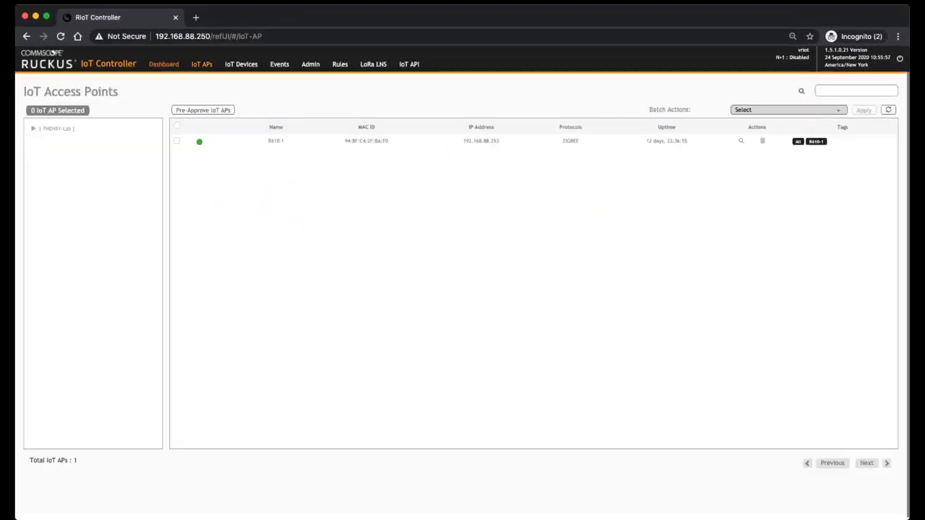
Step: Rearrange the dashboard by swapping the IoT AP widget with the IoT AP By Protocol widget below it, and save the layout
{"action": "left_click", "coordinate": [164, 63]}
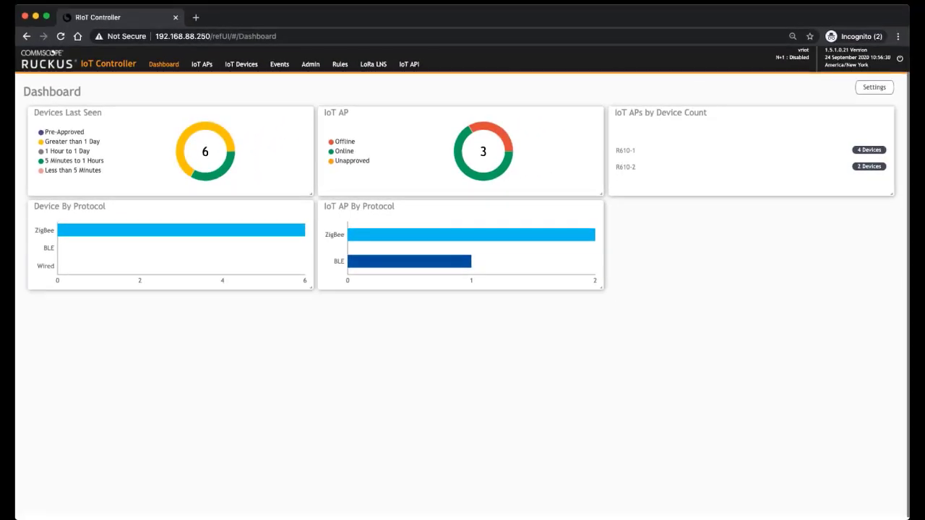
{"action": "left_click", "coordinate": [873, 87]}
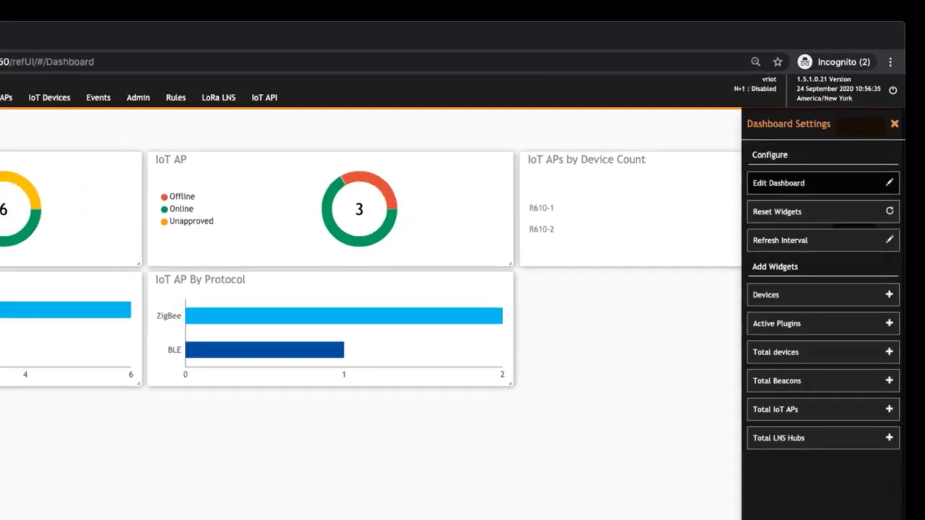
{"action": "left_click", "coordinate": [820, 189]}
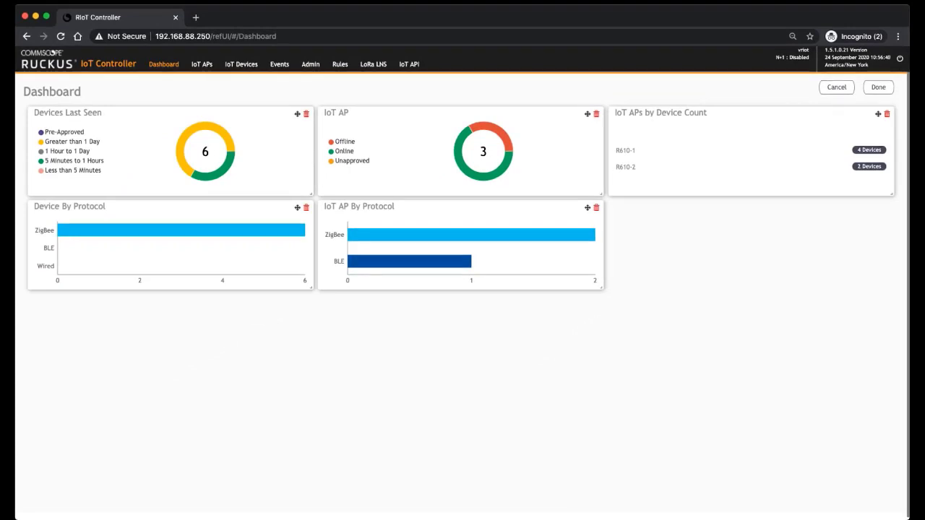
{"action": "left_click_drag", "start_coordinate": [586, 114], "coordinate": [799, 214]}
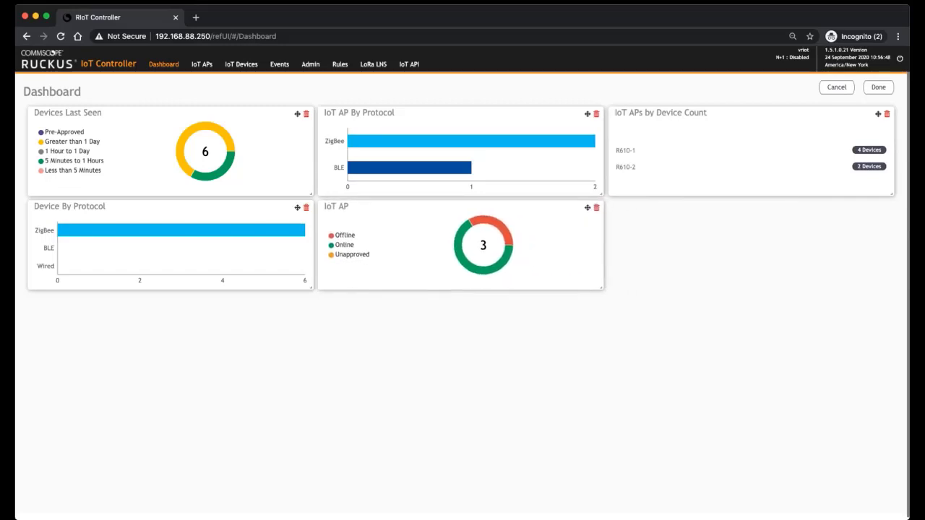
{"action": "left_click", "coordinate": [878, 87]}
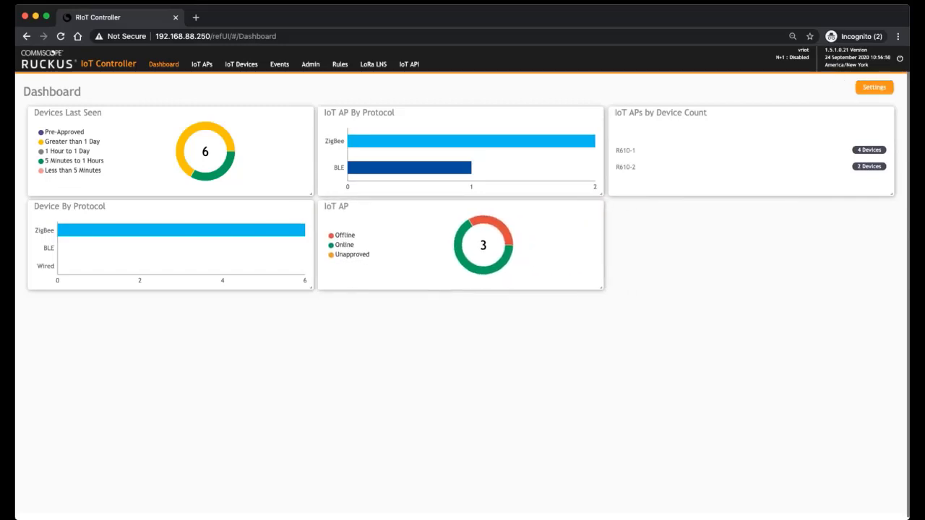
Step: Add the Devices, Active Plugins, Total Beacons, Total devices, Total IoT APs and Total LNS Hubs widgets to the dashboard
{"action": "left_click", "coordinate": [874, 86]}
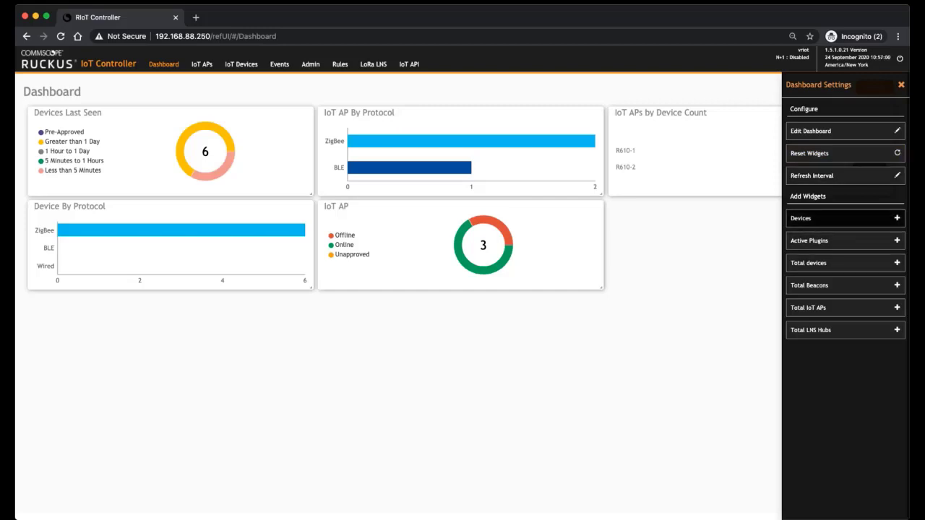
{"action": "left_click", "coordinate": [845, 217]}
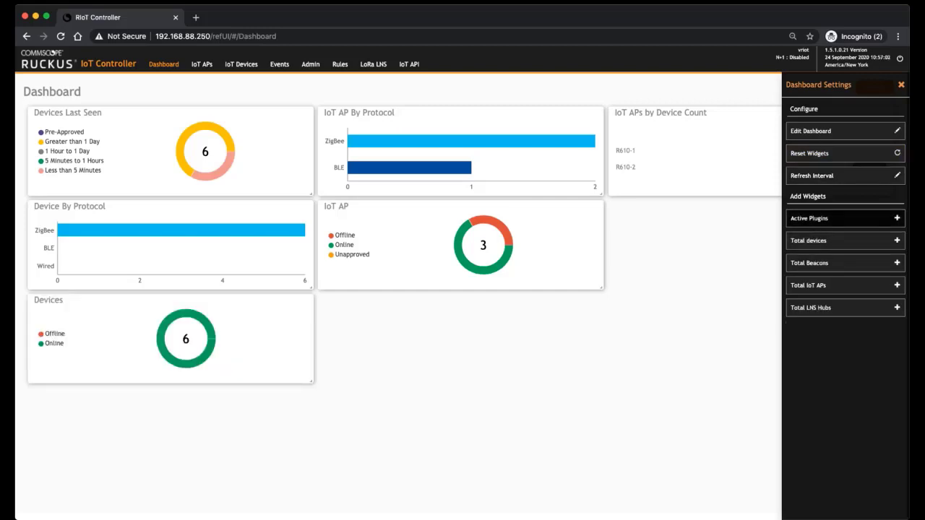
{"action": "left_click", "coordinate": [845, 218]}
{"action": "left_click", "coordinate": [845, 240]}
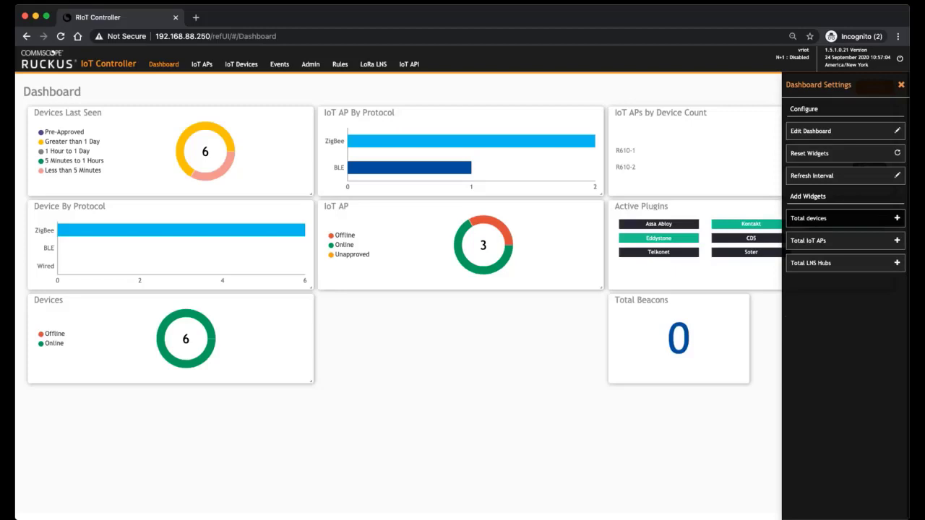
{"action": "left_click", "coordinate": [845, 217]}
{"action": "left_click", "coordinate": [845, 218]}
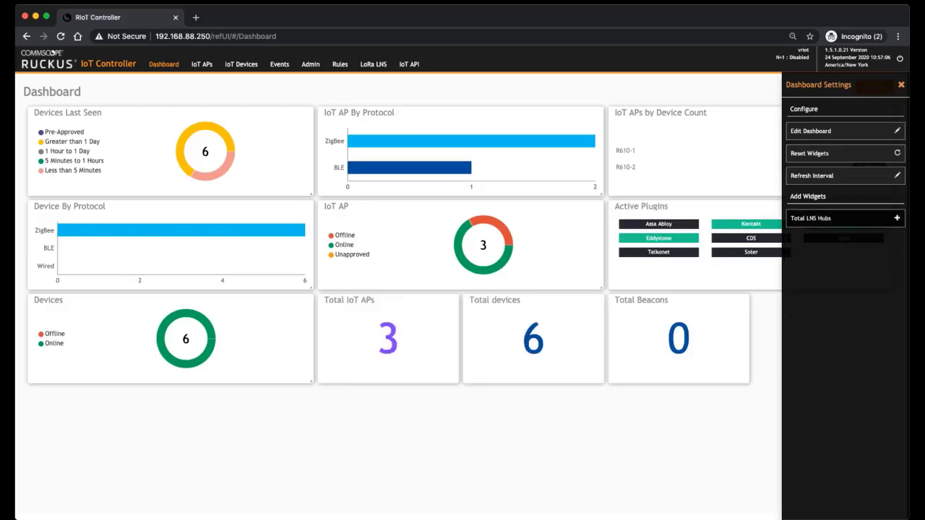
{"action": "left_click", "coordinate": [845, 218]}
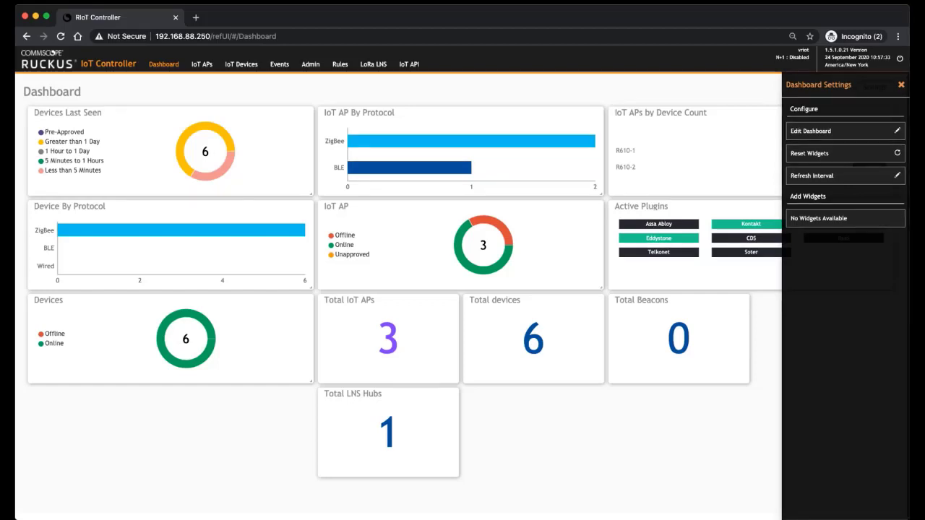
Step: Reset the dashboard to its default widgets and reload the page
{"action": "mouse_move", "coordinate": [445, 140]}
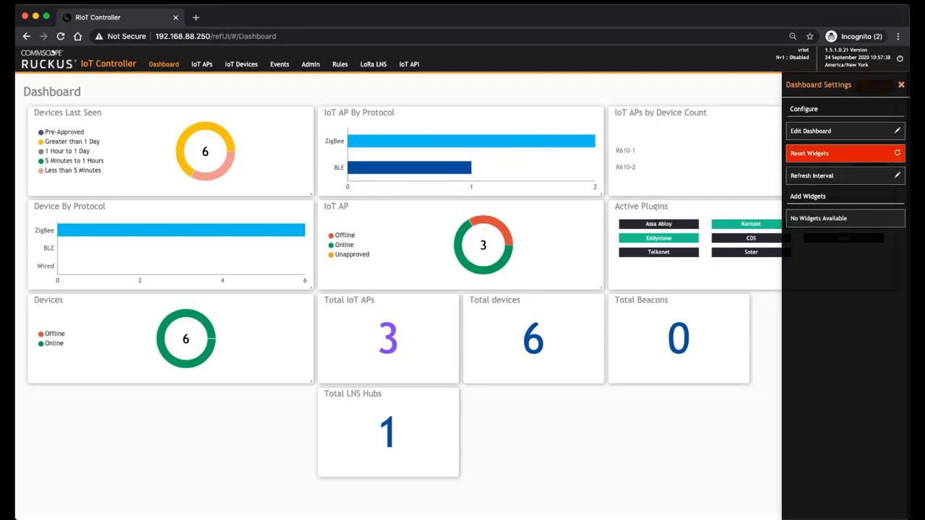
{"action": "left_click", "coordinate": [842, 153]}
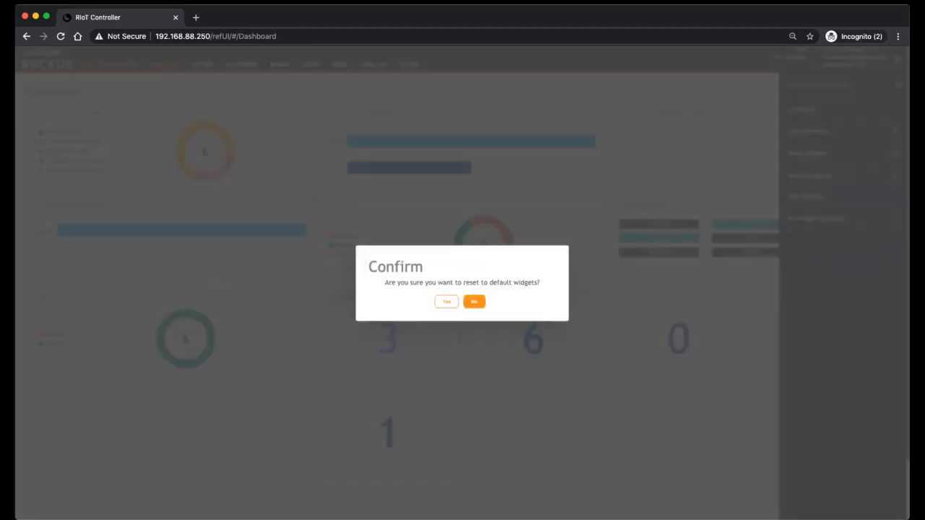
{"action": "left_click", "coordinate": [446, 302]}
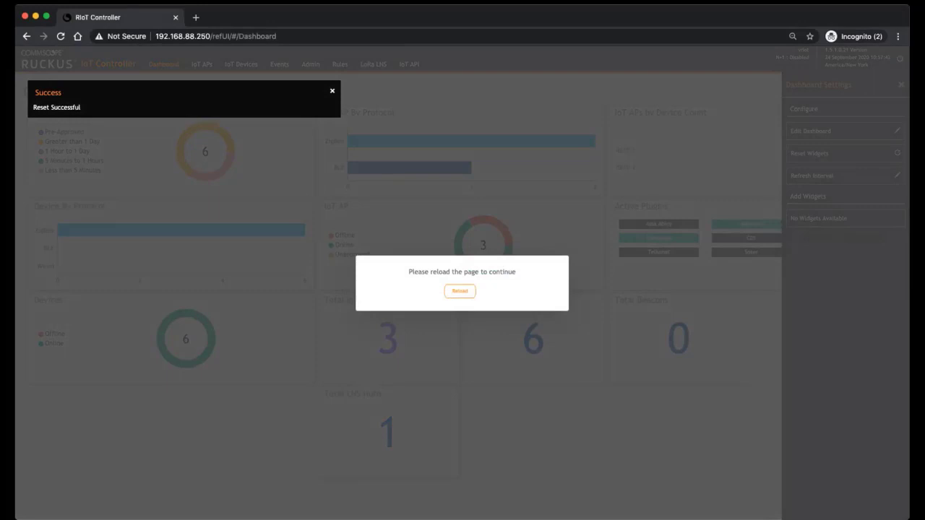
{"action": "left_click", "coordinate": [459, 291]}
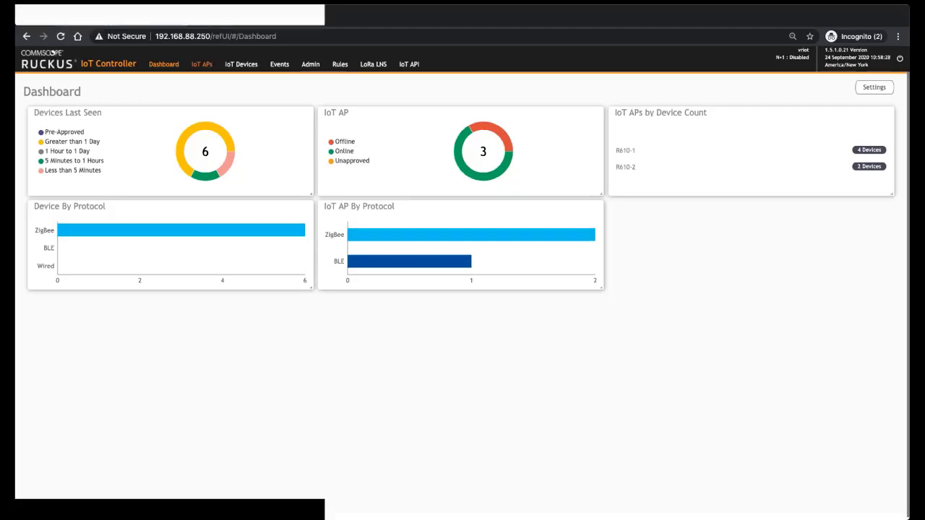
Step: Select R610-1 and R610-2 in the IoT access points list, and view the pre-approval form without saving an entry
{"action": "left_click", "coordinate": [201, 64]}
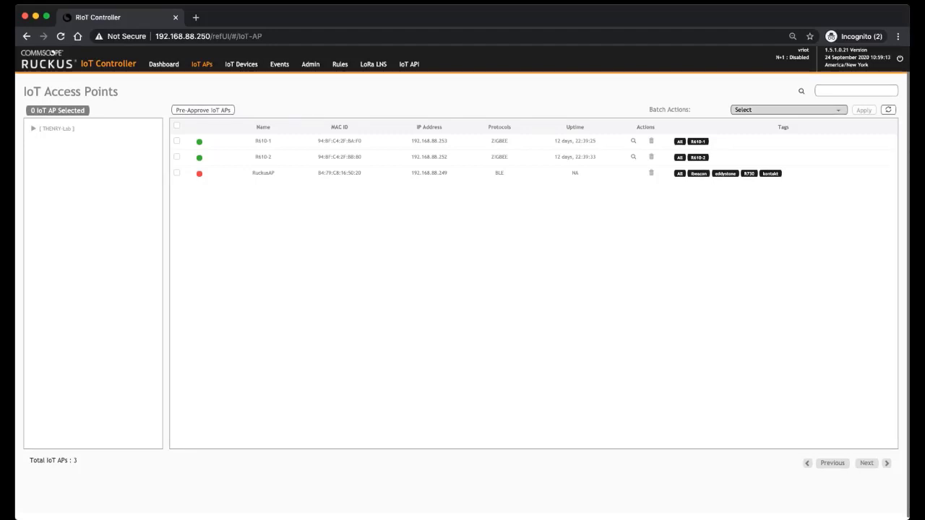
{"action": "left_click", "coordinate": [176, 141]}
{"action": "left_click", "coordinate": [176, 157]}
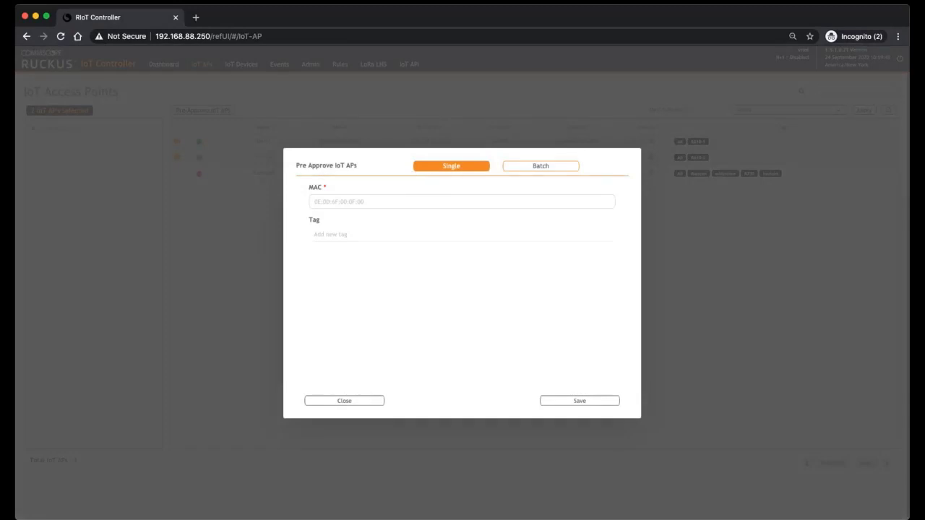
{"action": "left_click", "coordinate": [344, 400]}
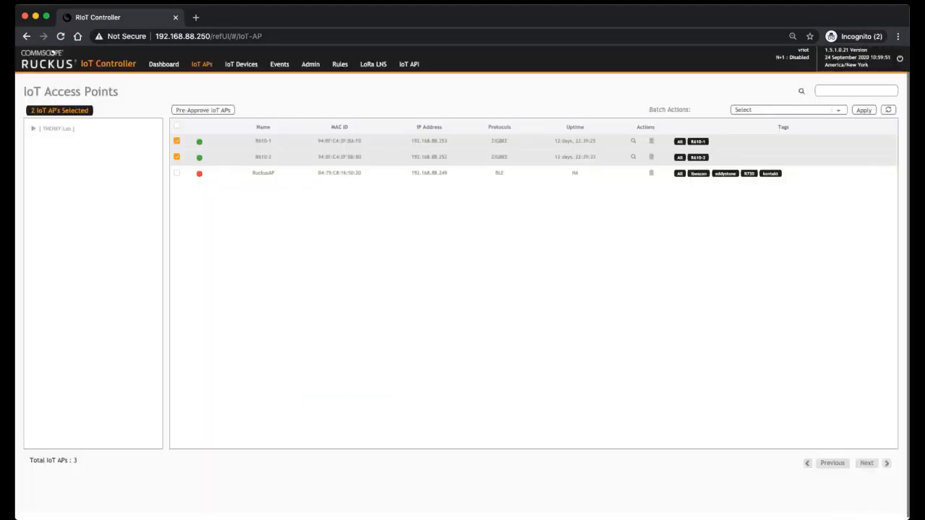
Step: Review the list of IoT devices and the log of controller events
{"action": "left_click", "coordinate": [240, 63]}
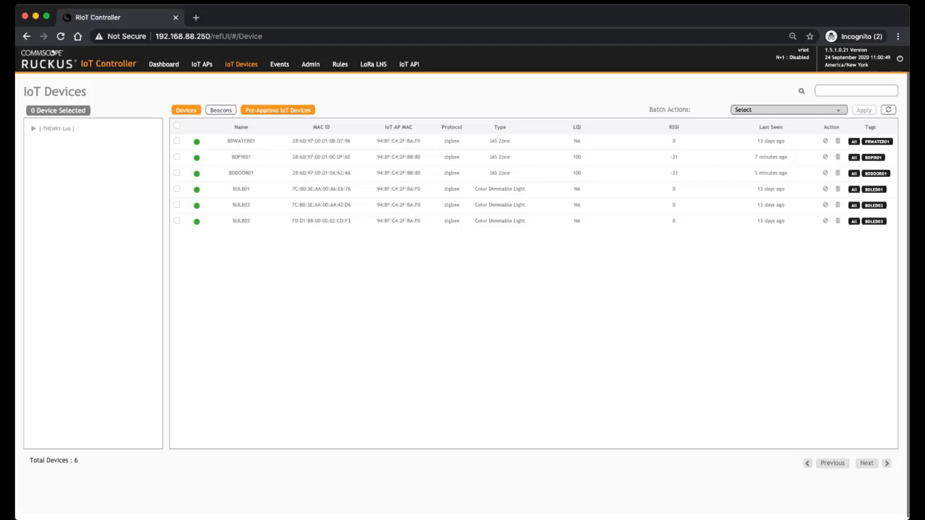
{"action": "left_click", "coordinate": [279, 64]}
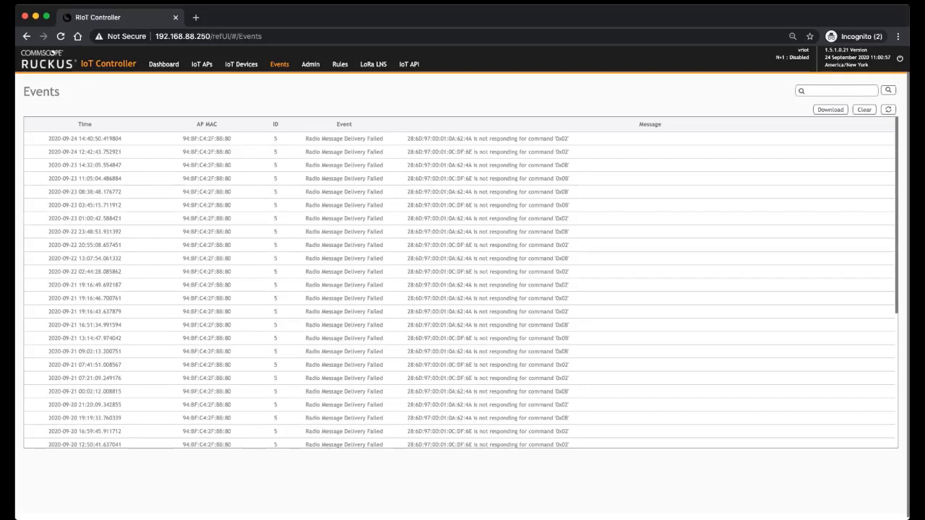
Step: Review the controller's admin pages for services, plugins, account password, VM configurations, and versions and patches
{"action": "left_click", "coordinate": [310, 64]}
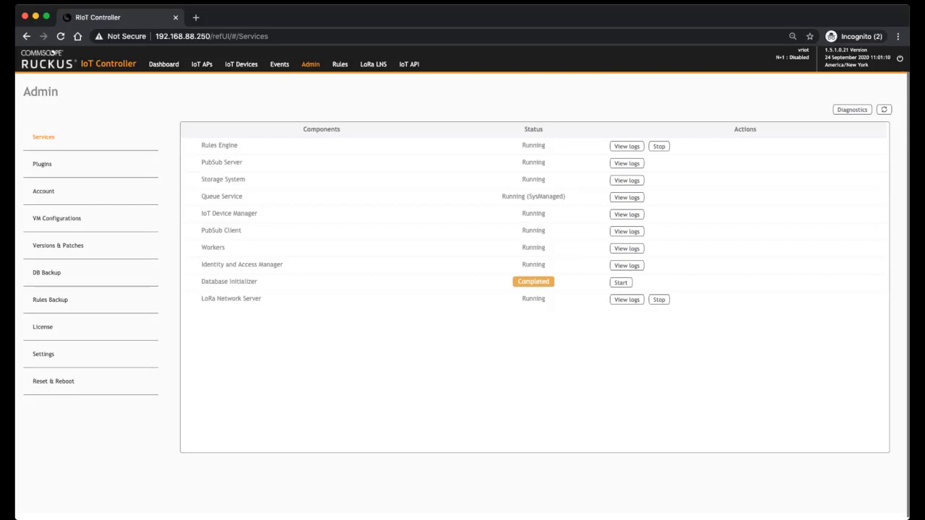
{"action": "left_click", "coordinate": [42, 164]}
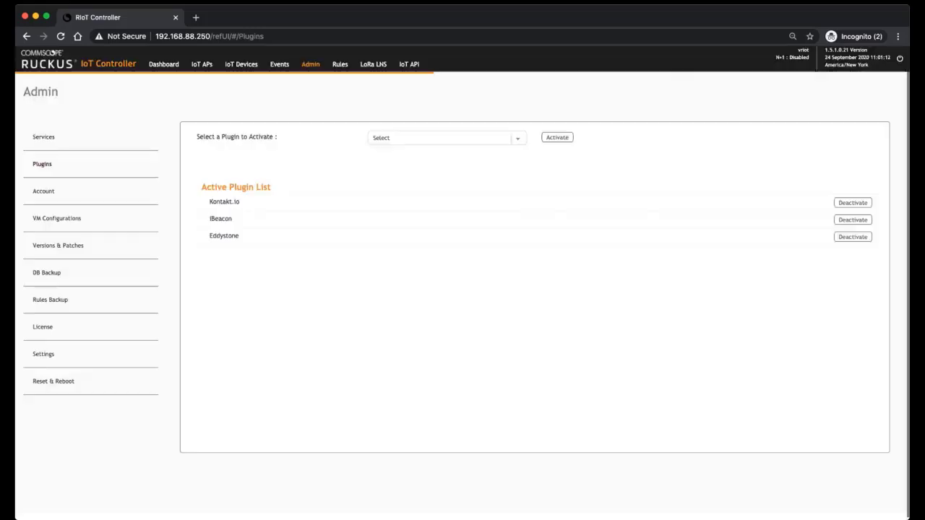
{"action": "left_click", "coordinate": [44, 191]}
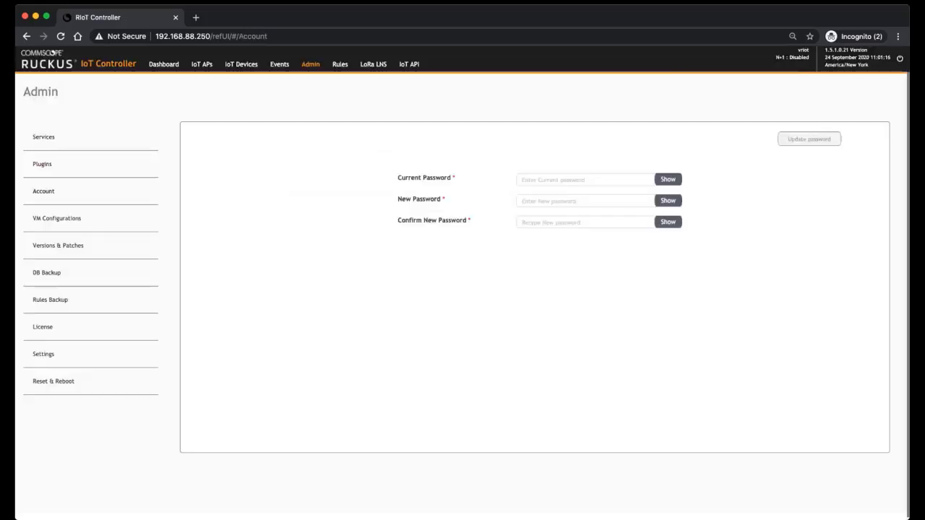
{"action": "left_click", "coordinate": [58, 218]}
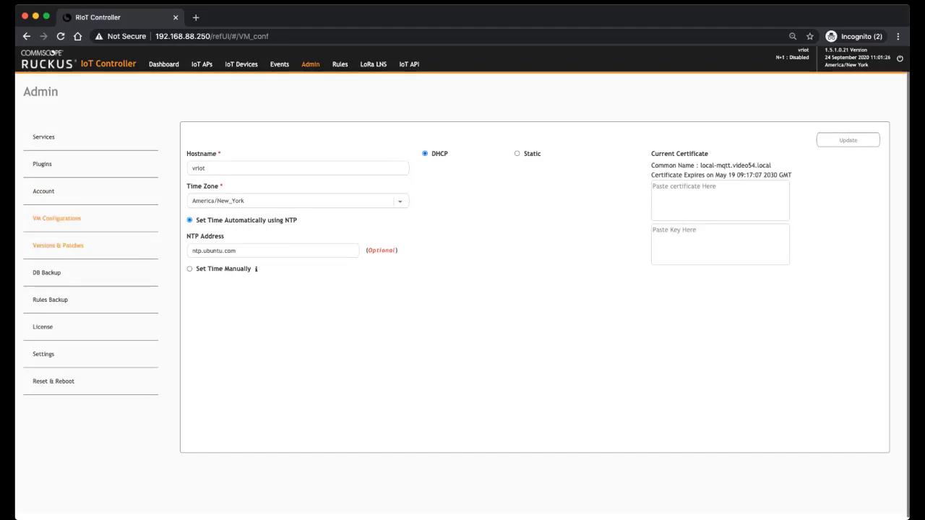
{"action": "left_click", "coordinate": [57, 245]}
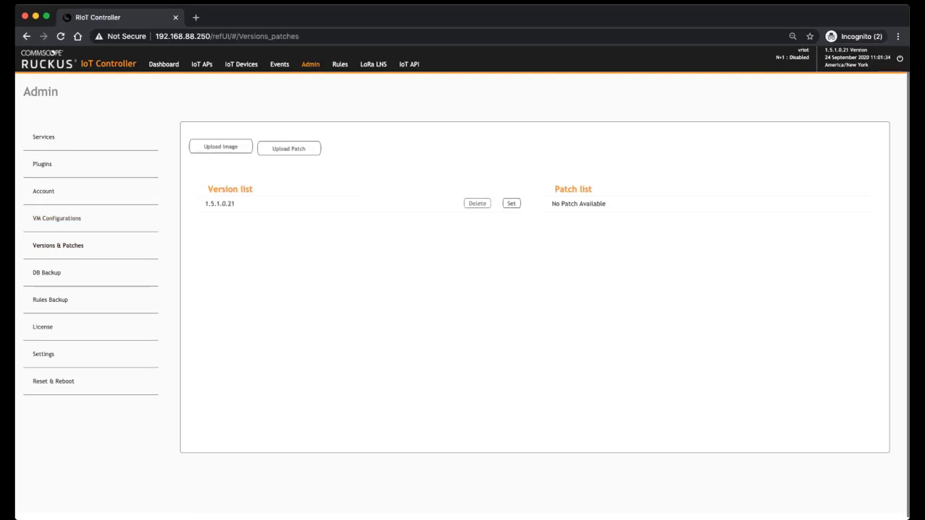
Step: Review the DB backup, rules backup, license, SSH settings, and reset and reboot admin pages, and open the Rules section
{"action": "left_click", "coordinate": [46, 272]}
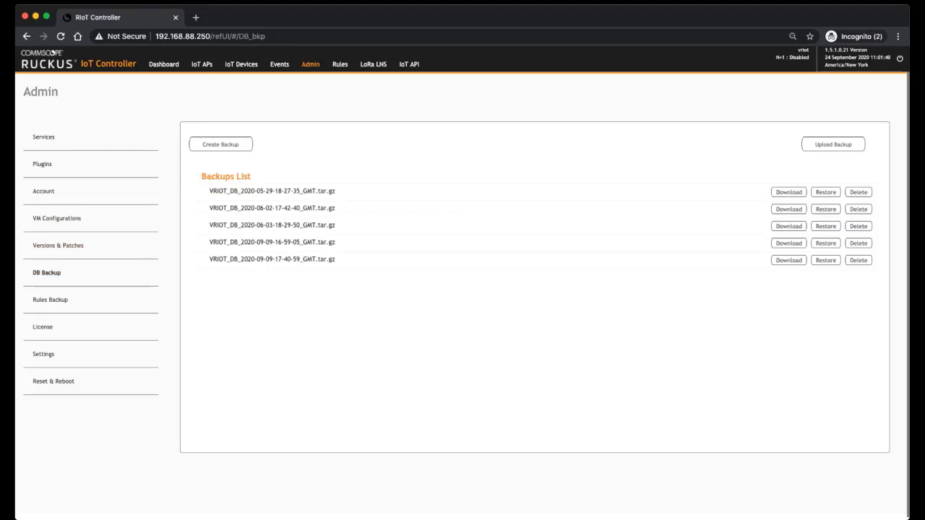
{"action": "left_click", "coordinate": [49, 300]}
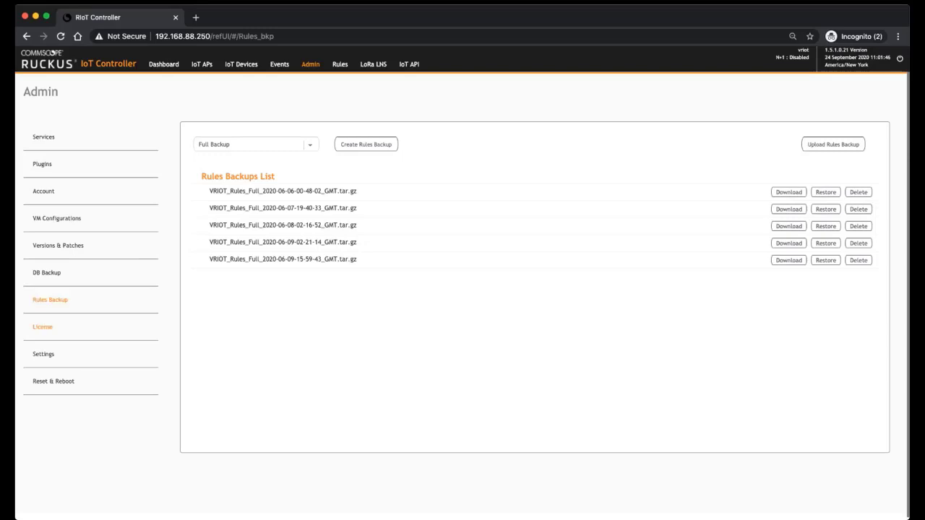
{"action": "left_click", "coordinate": [43, 327]}
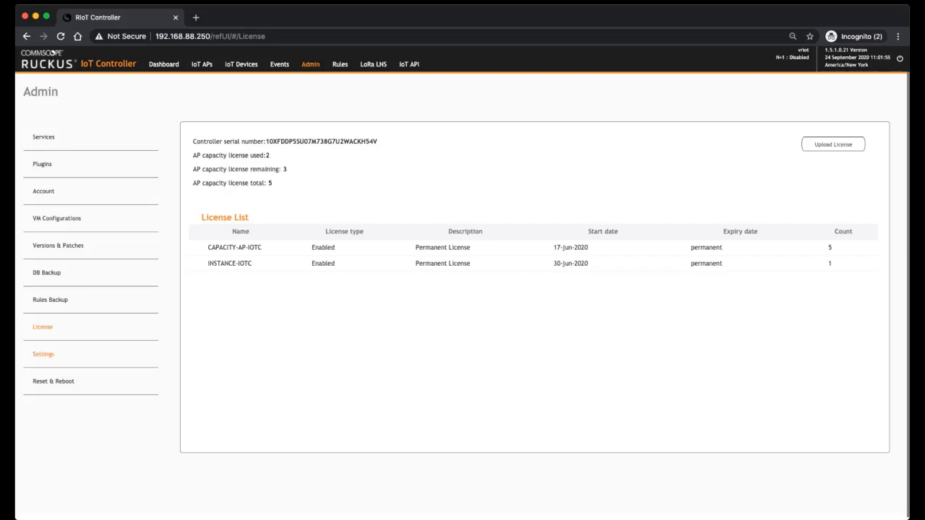
{"action": "left_click", "coordinate": [43, 354]}
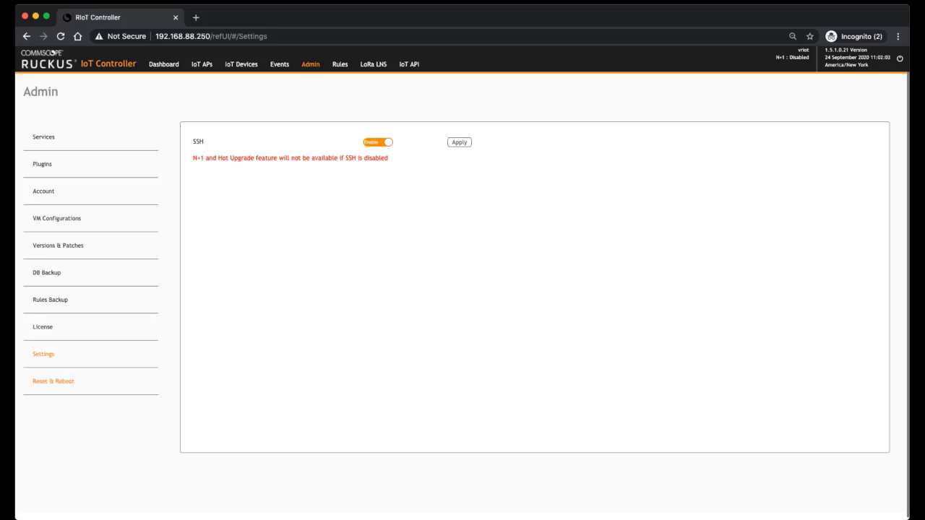
{"action": "left_click", "coordinate": [53, 381]}
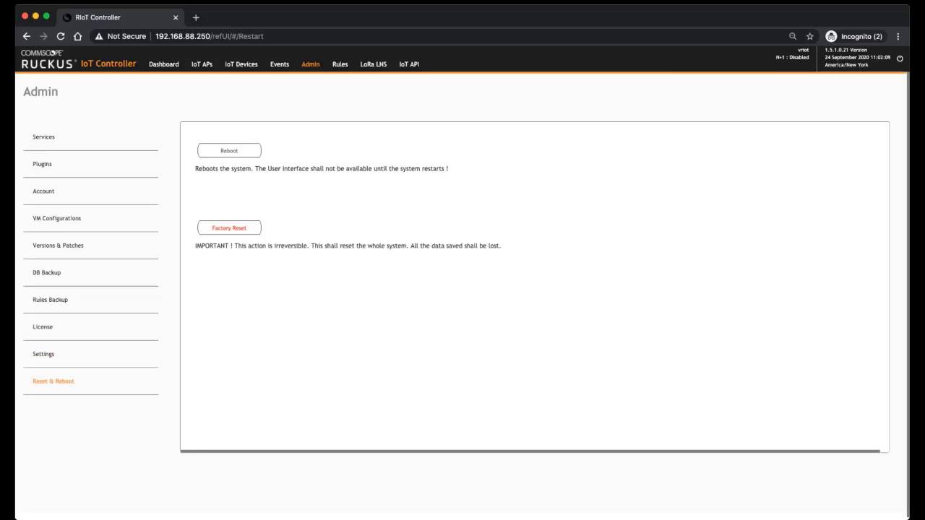
{"action": "left_click", "coordinate": [339, 64]}
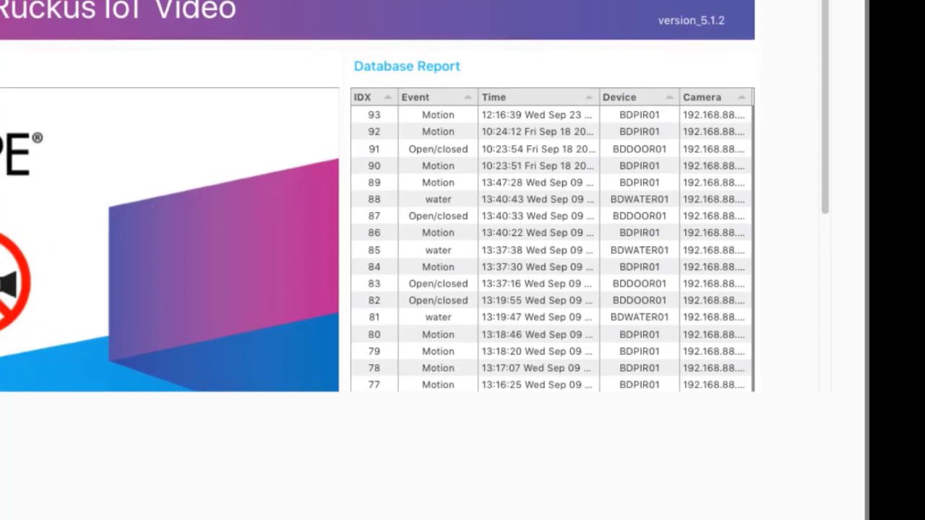
Step: Review Motion and Open/closed entries in the Rules dashboard's Database Report, and display the rules configuration flows
{"action": "left_click", "coordinate": [505, 115]}
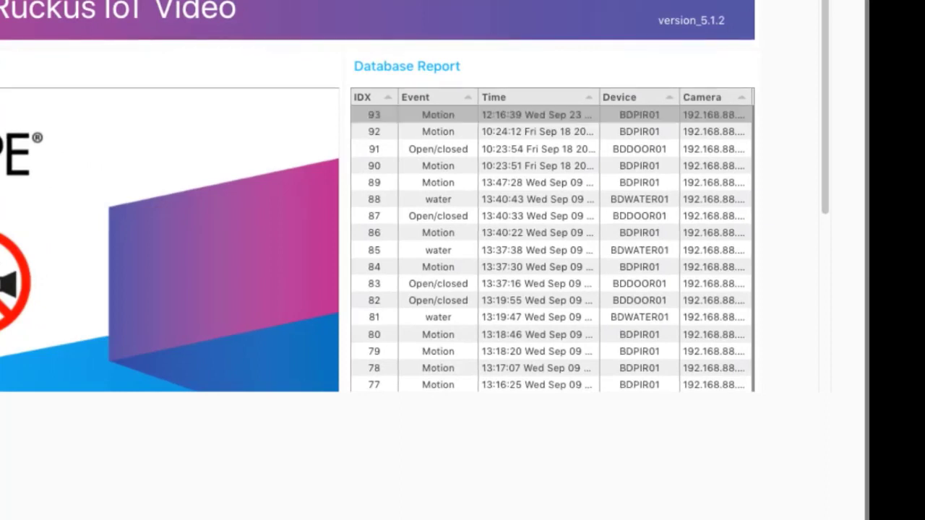
{"action": "left_click", "coordinate": [505, 149]}
{"action": "left_click", "coordinate": [506, 283]}
{"action": "left_click", "coordinate": [506, 351]}
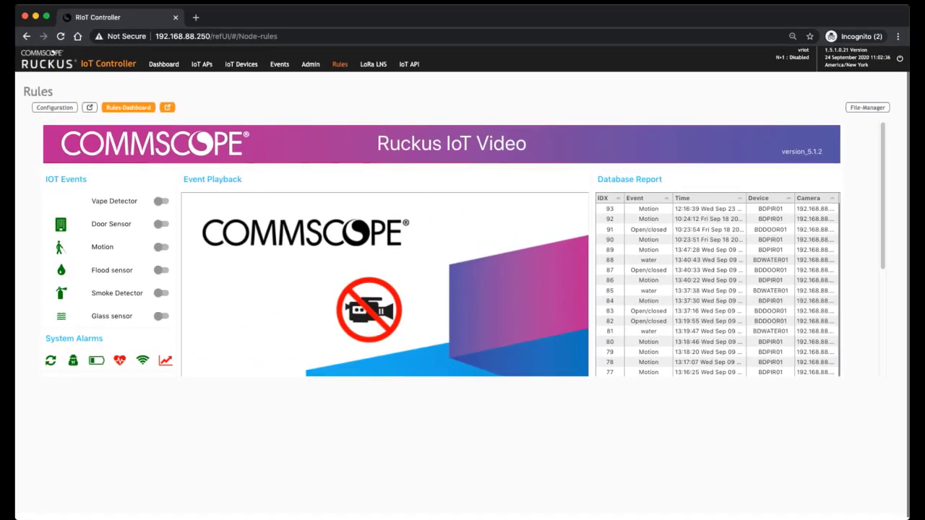
{"action": "left_click", "coordinate": [54, 107]}
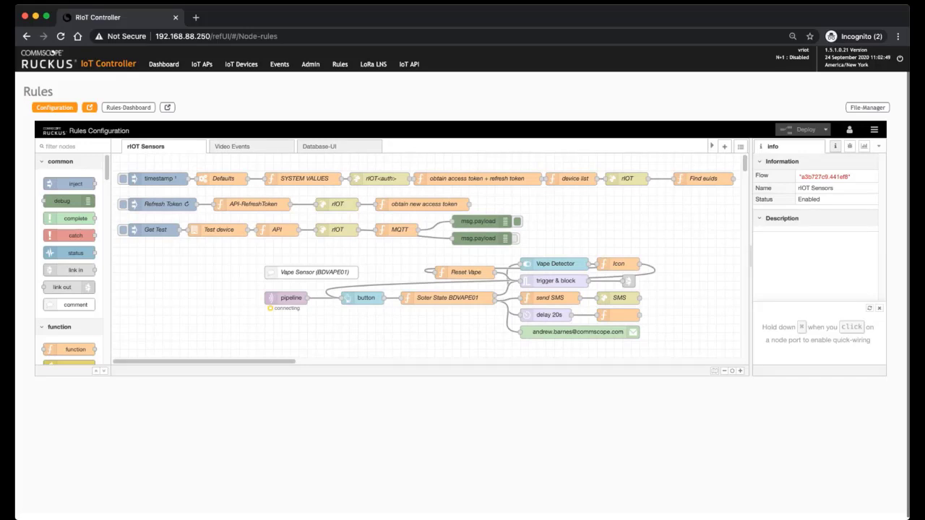
Step: View the LoRa LNS login page and the IoT API documentation, and return to the dashboard
{"action": "left_click", "coordinate": [373, 64]}
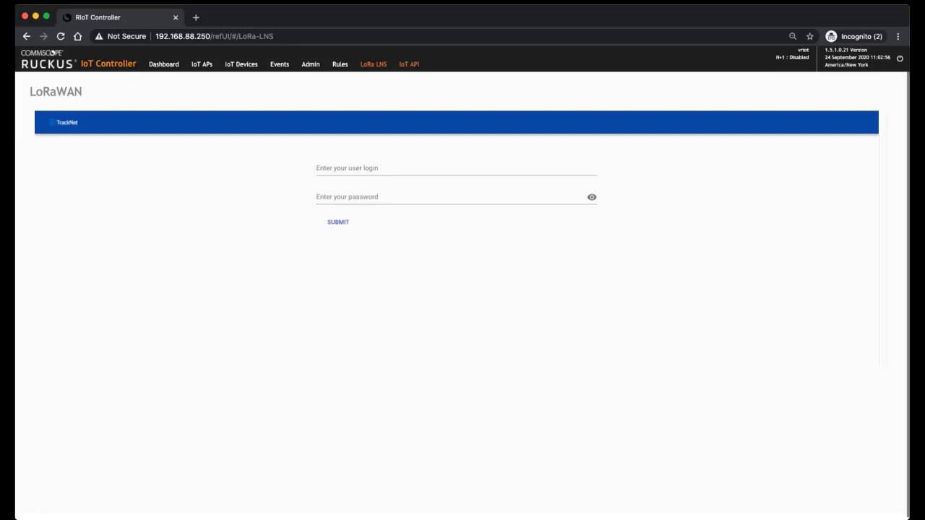
{"action": "left_click", "coordinate": [409, 63]}
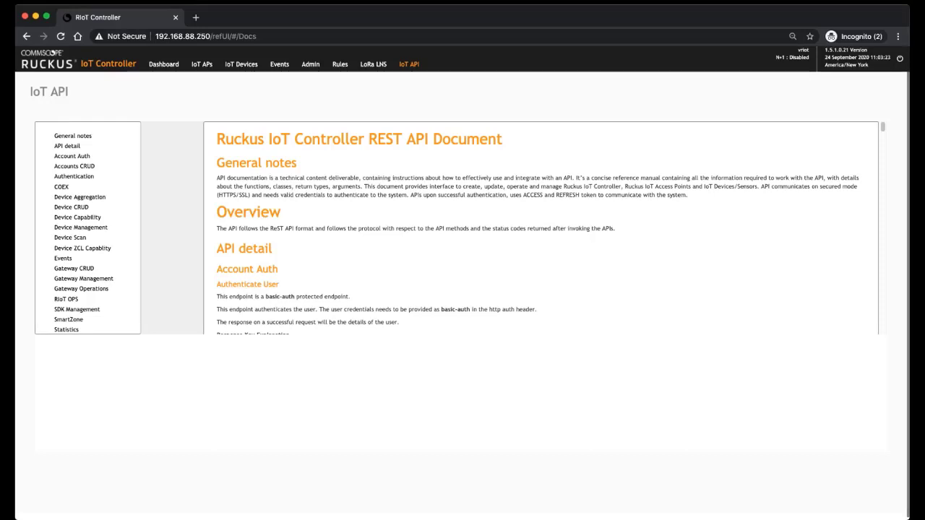
{"action": "left_click", "coordinate": [163, 63]}
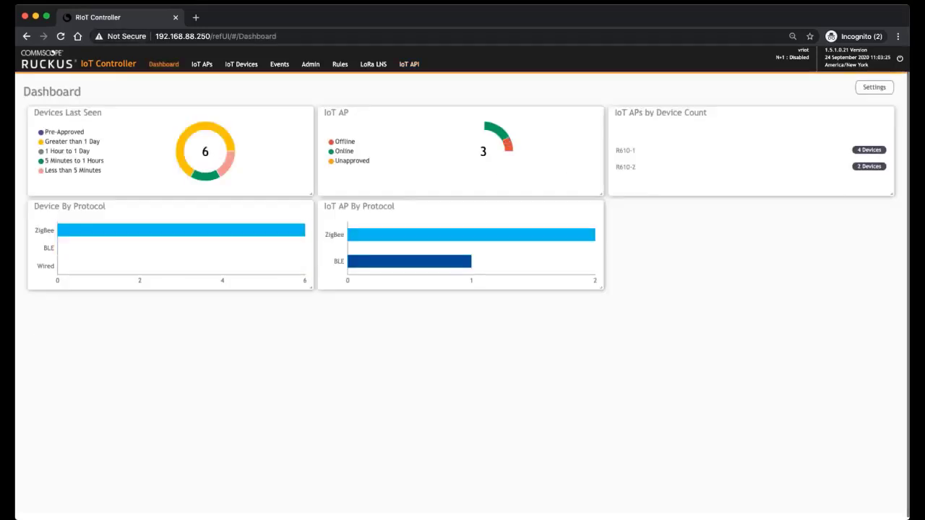
{"action": "left_click", "coordinate": [509, 82]}
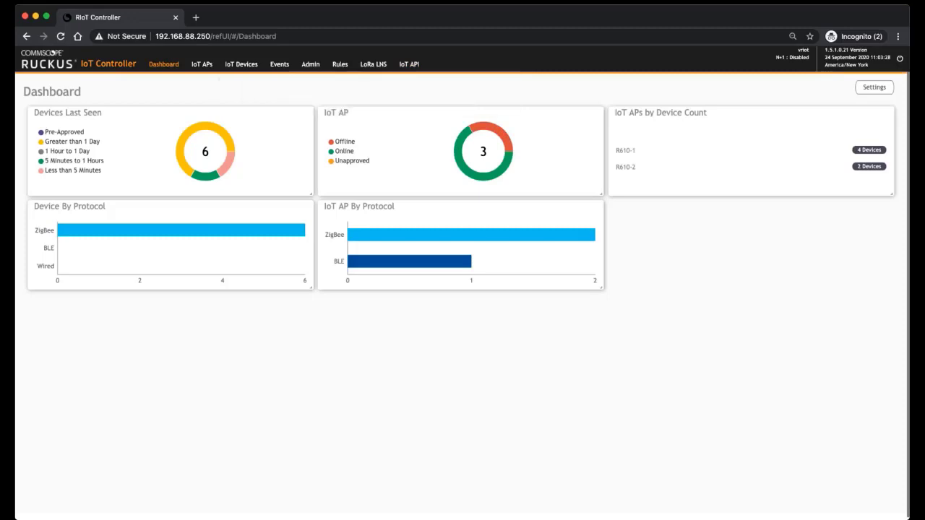